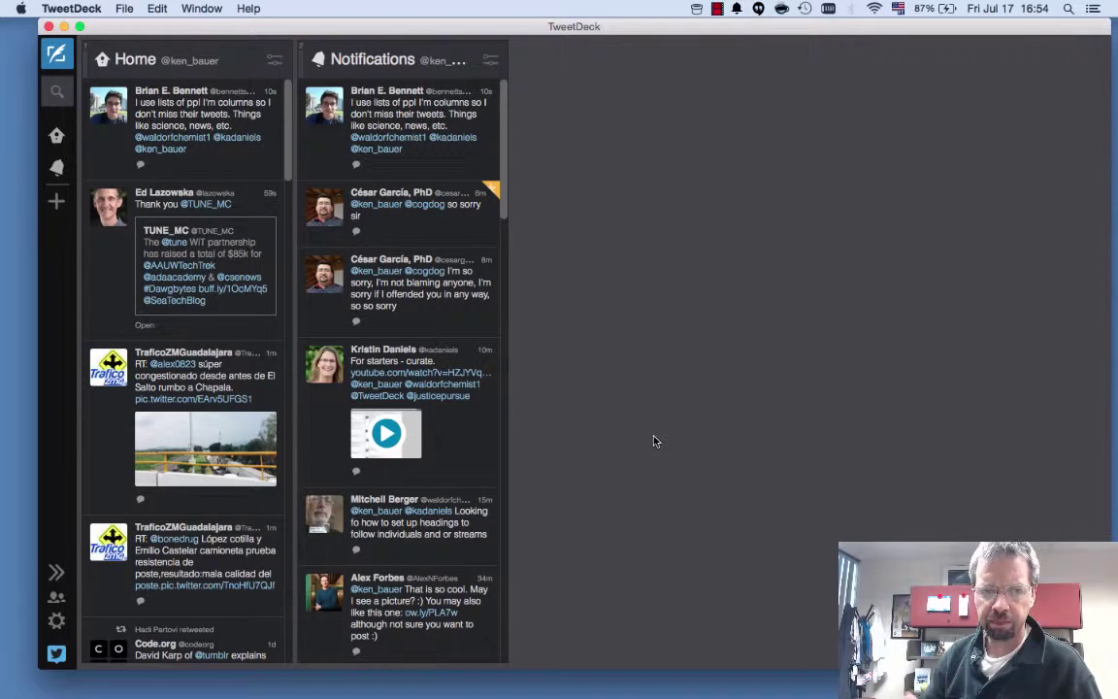
Expand the sidebar to show labelled navigation, then bring up the Choose column type list
{"action": "mouse_move", "coordinate": [160, 139]}
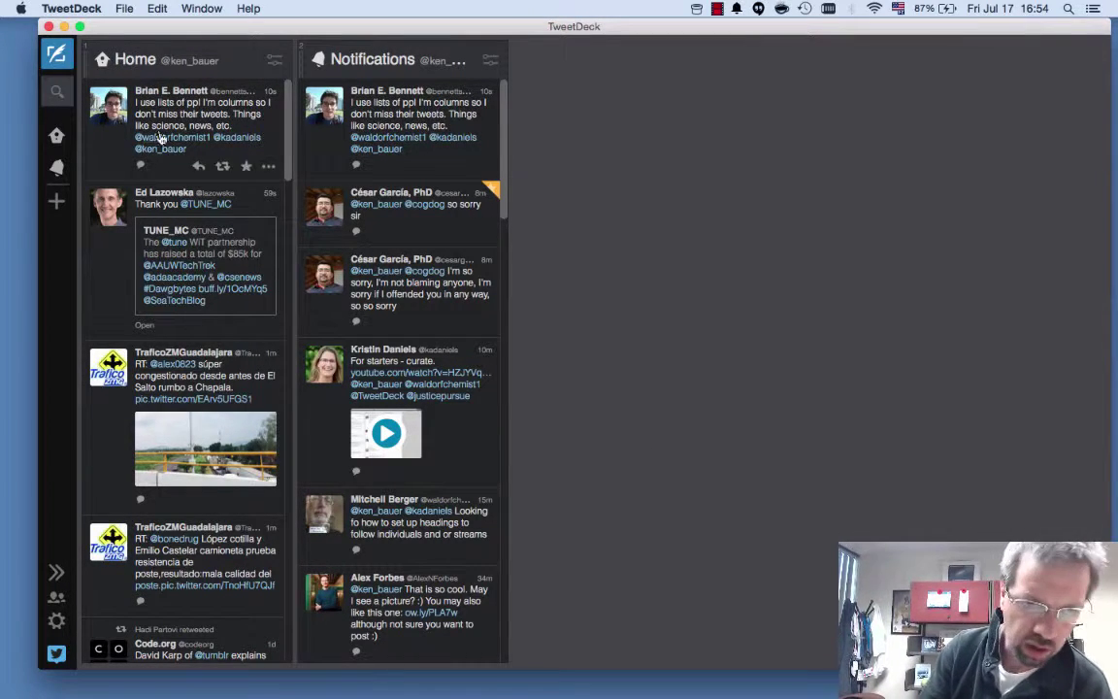
{"action": "mouse_move", "coordinate": [330, 89]}
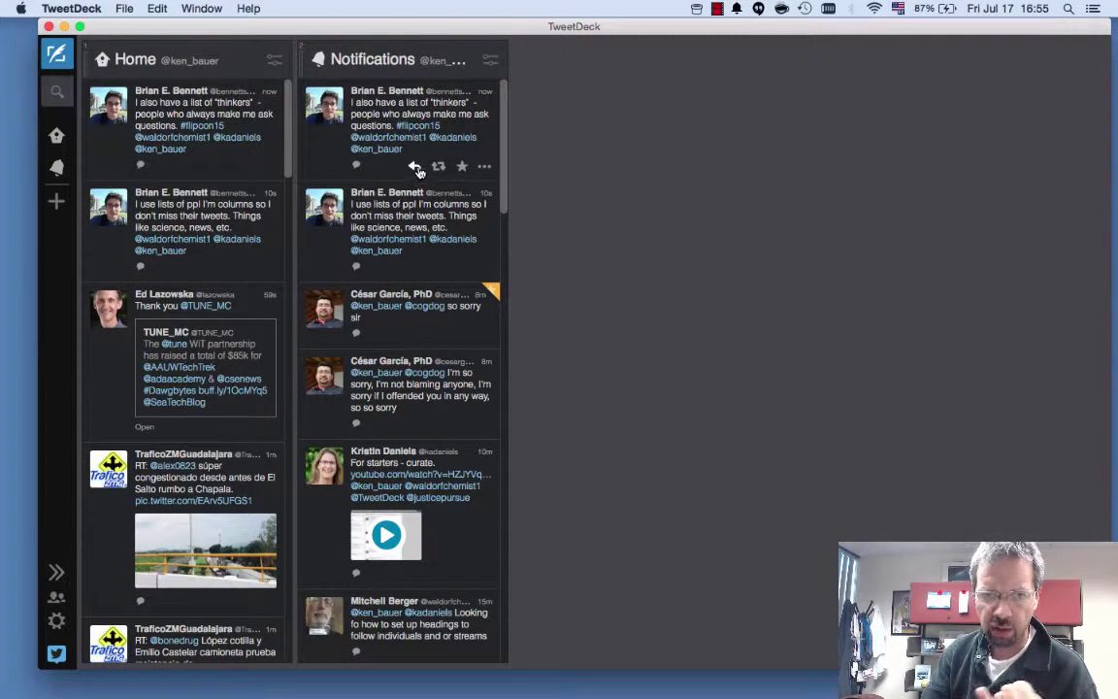
{"action": "scroll", "coordinate": [415, 252], "scroll_direction": "down", "scroll_amount": 5}
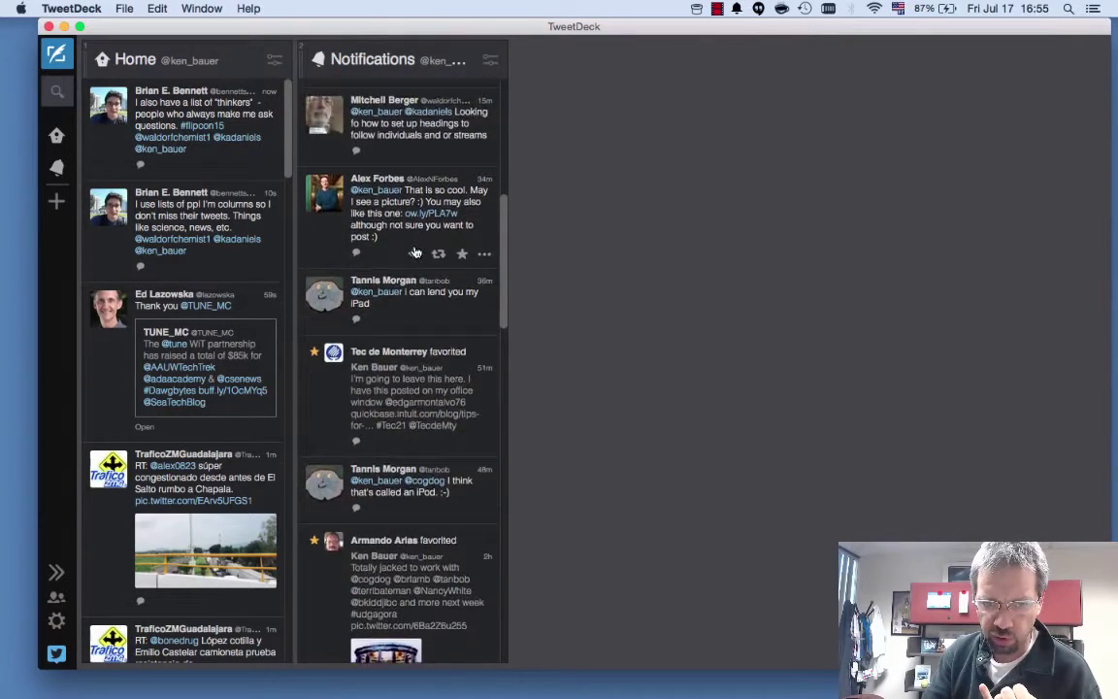
{"action": "scroll", "coordinate": [417, 253], "scroll_direction": "down", "scroll_amount": 1}
{"action": "scroll", "coordinate": [460, 252], "scroll_direction": "down", "scroll_amount": 4}
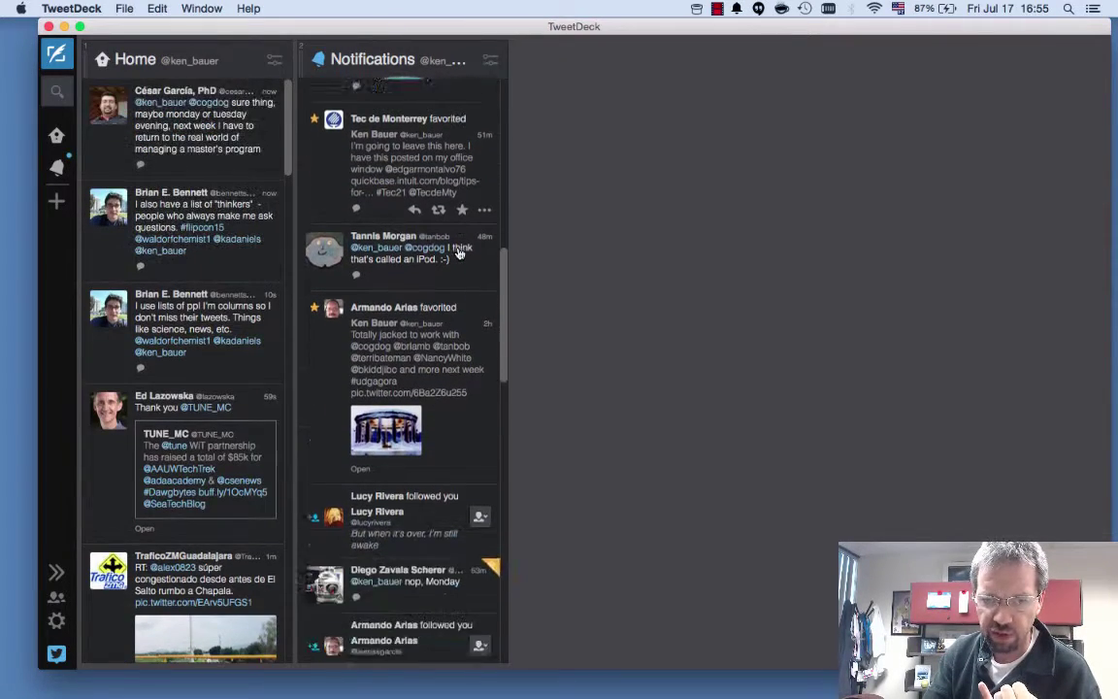
{"action": "scroll", "coordinate": [460, 255], "scroll_direction": "down", "scroll_amount": 3}
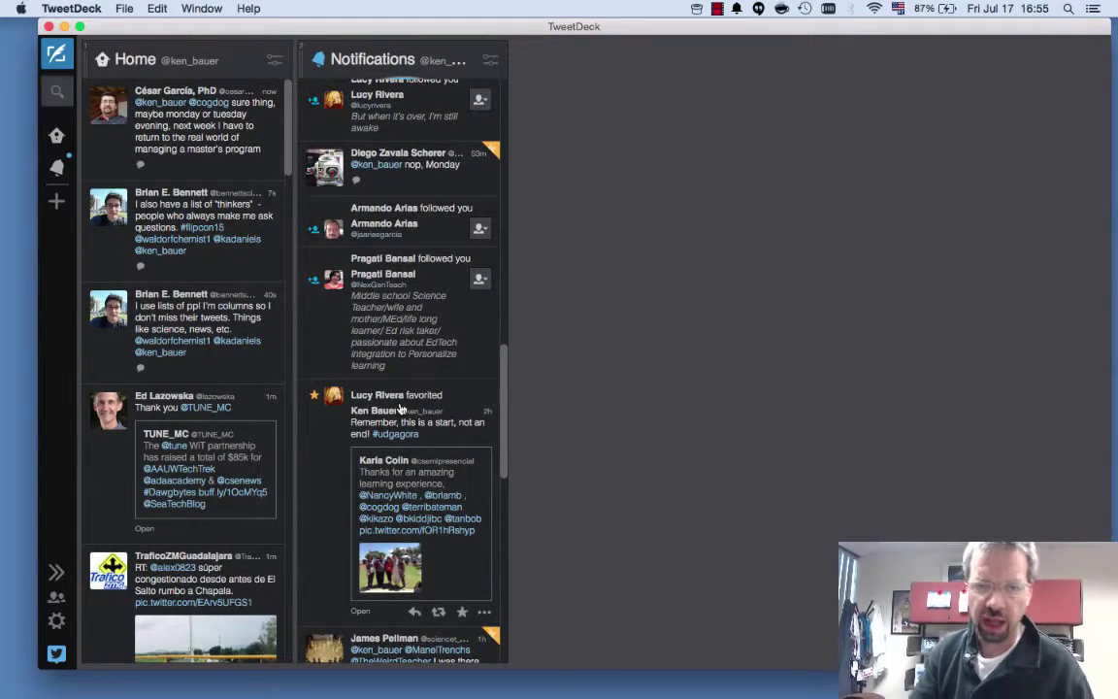
{"action": "scroll", "coordinate": [400, 408], "scroll_direction": "up", "scroll_amount": 15}
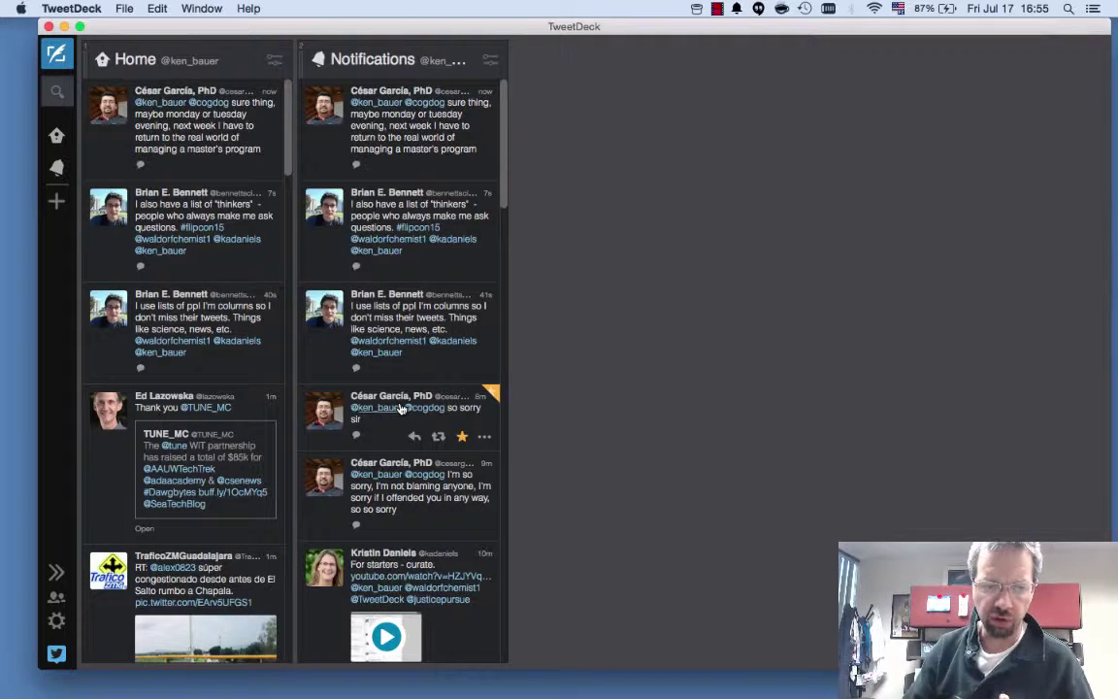
{"action": "left_click", "coordinate": [56, 573]}
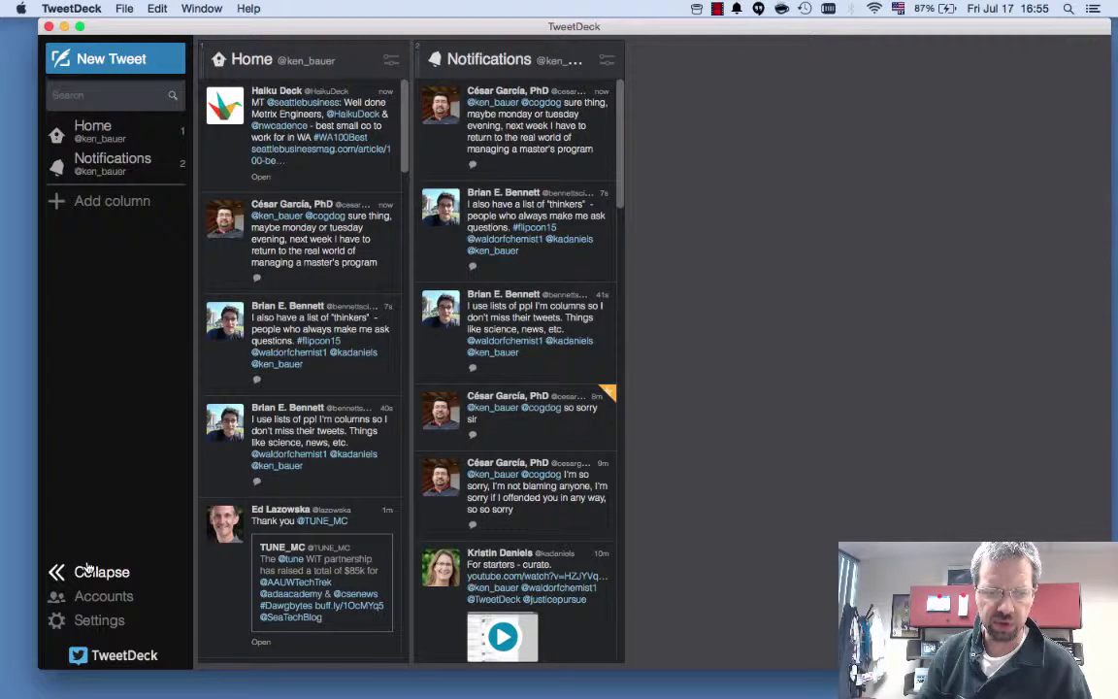
{"action": "left_click", "coordinate": [121, 206]}
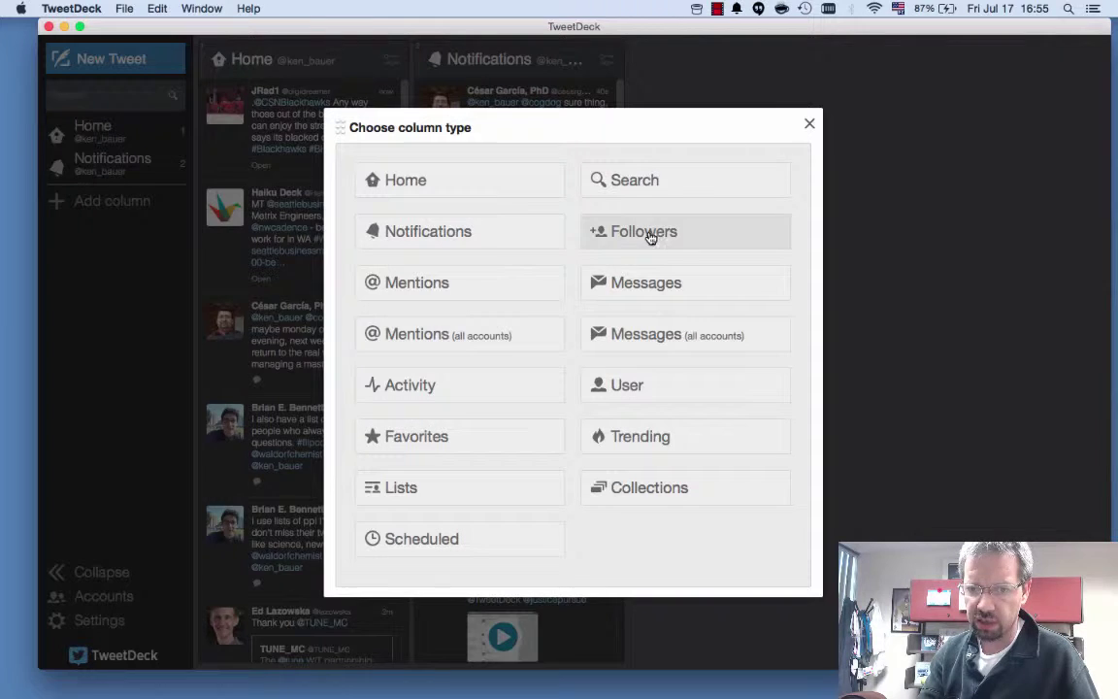
Dismiss the column chooser and briefly view, then close, the #flipcon15 search results
{"action": "left_click", "coordinate": [810, 120]}
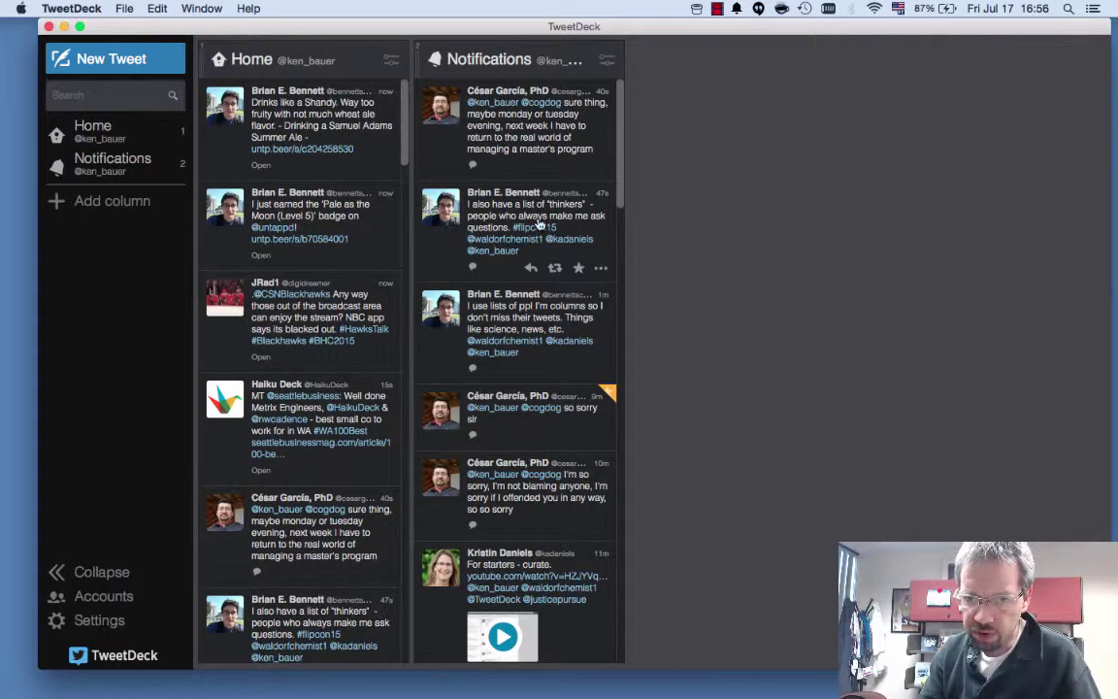
{"action": "left_click", "coordinate": [533, 229]}
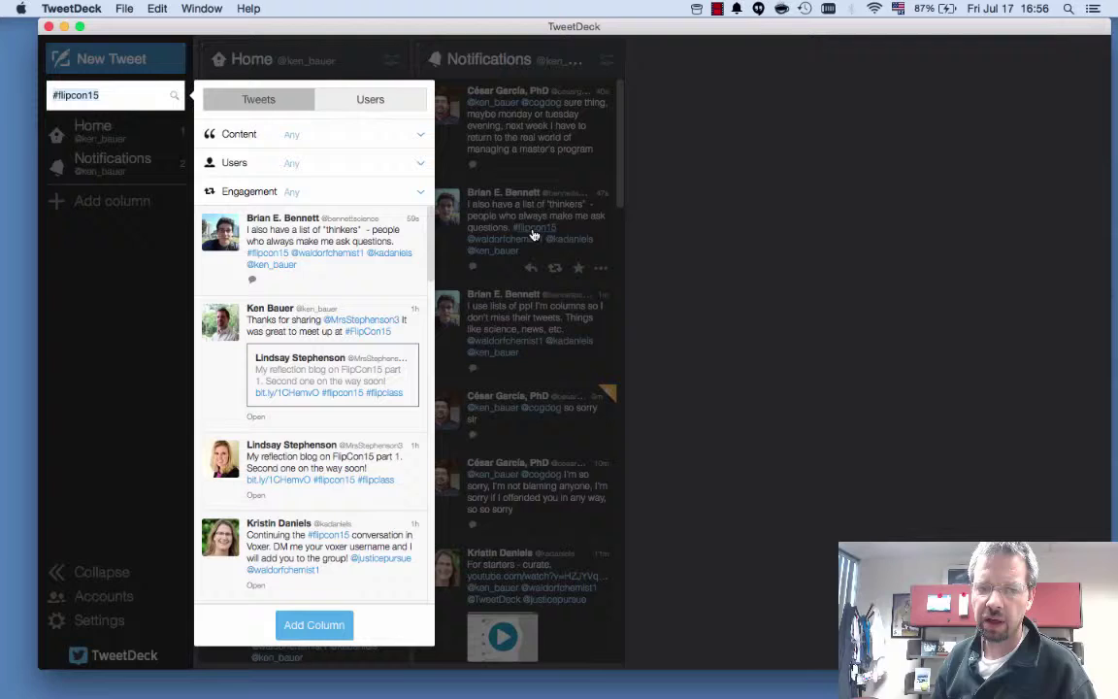
{"action": "left_click", "coordinate": [533, 233]}
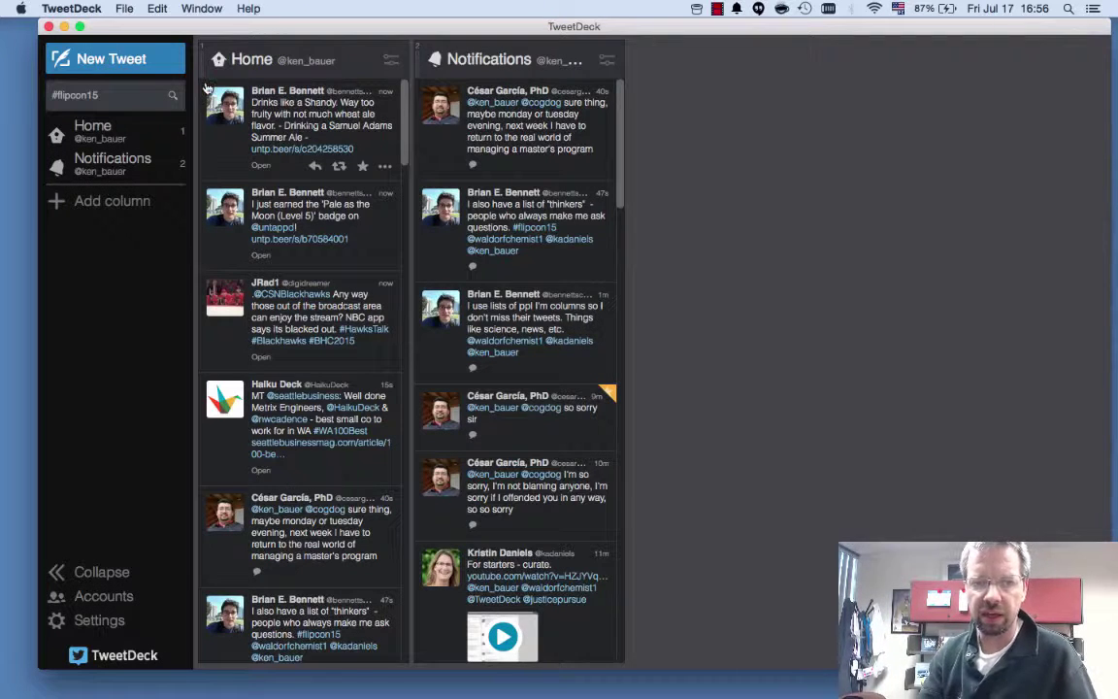
Replace the search query with #flipclass and run the search
{"action": "left_click", "coordinate": [114, 96]}
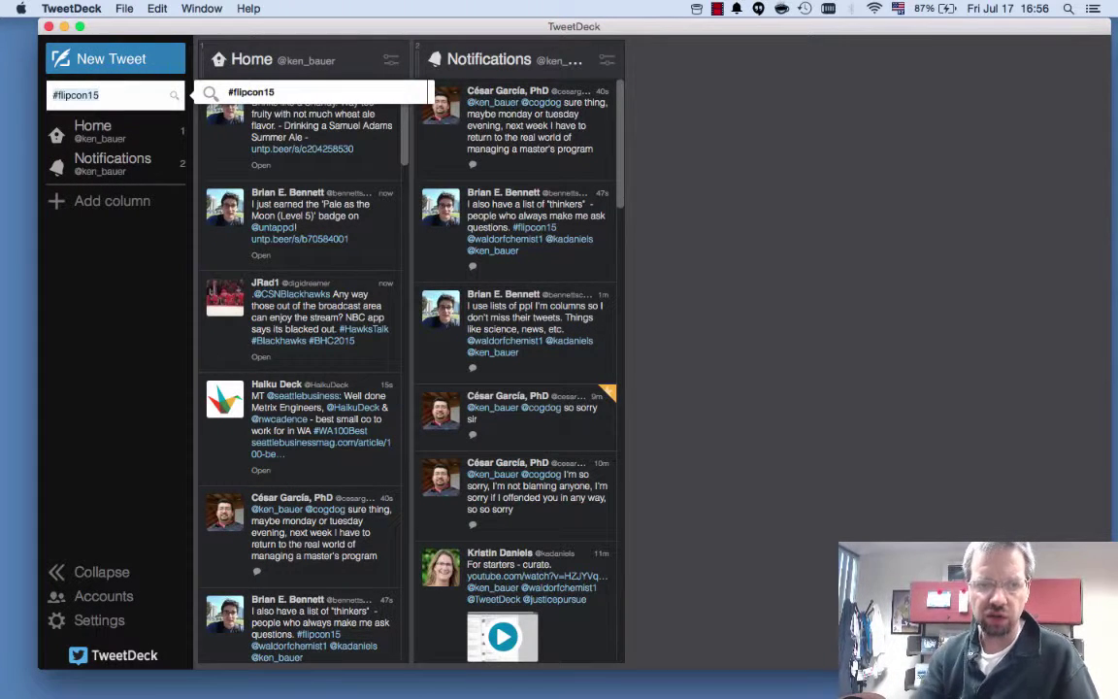
{"action": "key", "text": "BackSpace"}
{"action": "type", "text": "#flipcl"}
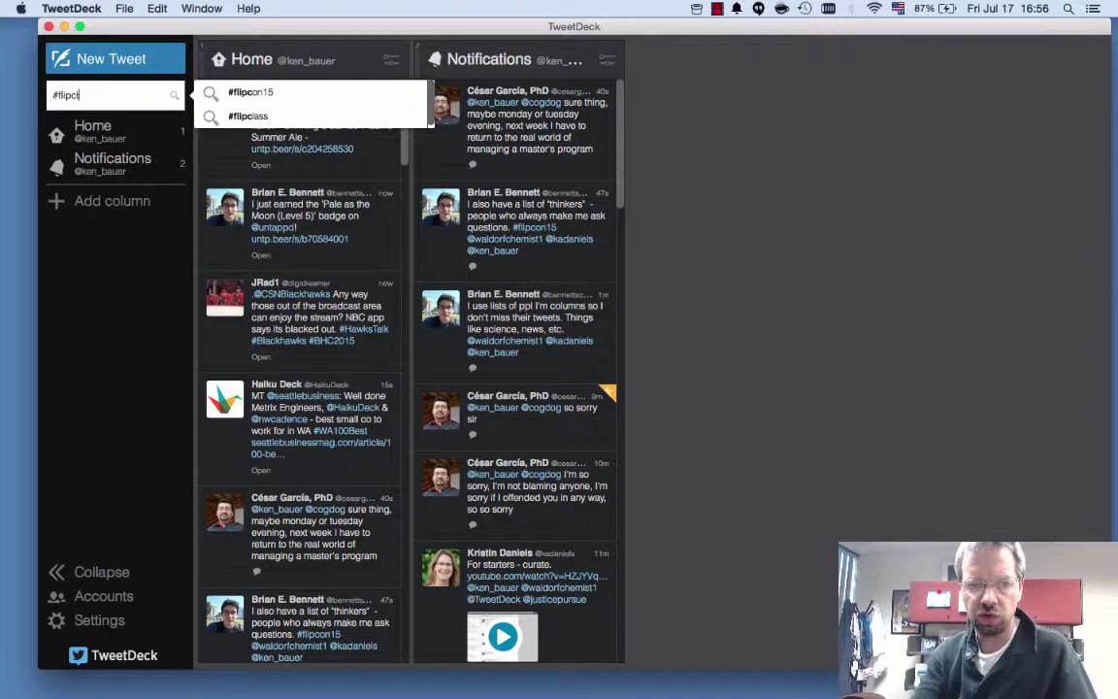
{"action": "type", "text": "ass"}
{"action": "key", "text": "Return"}
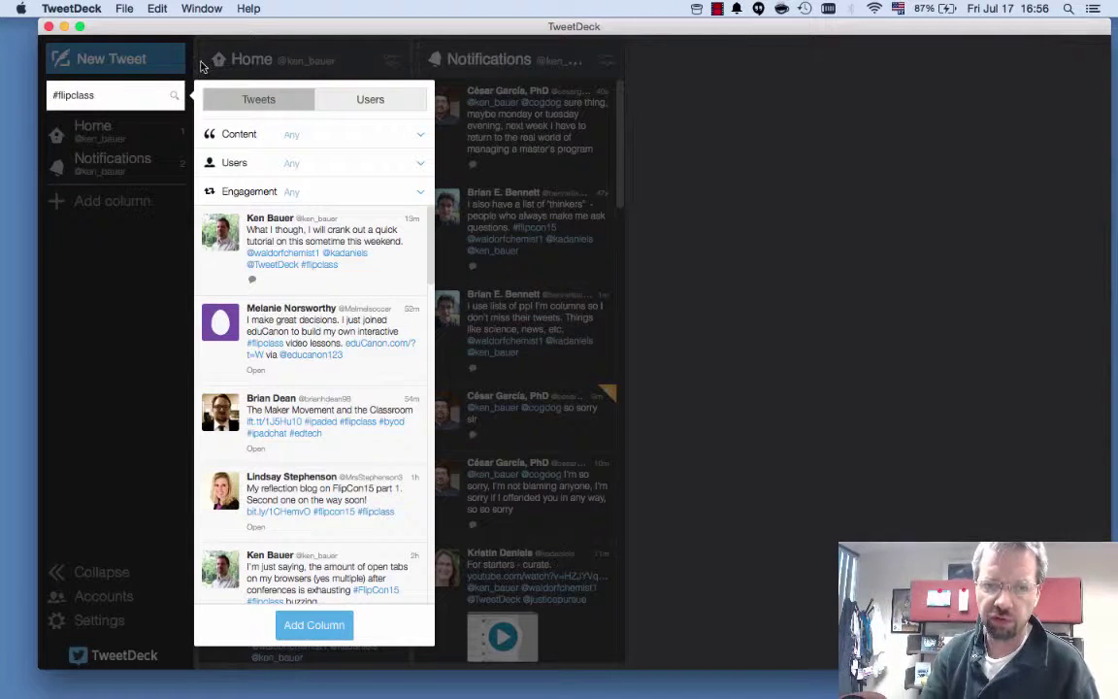
Browse the #flipclass Users and Tweets results and toggle the content filter options
{"action": "left_click", "coordinate": [379, 109]}
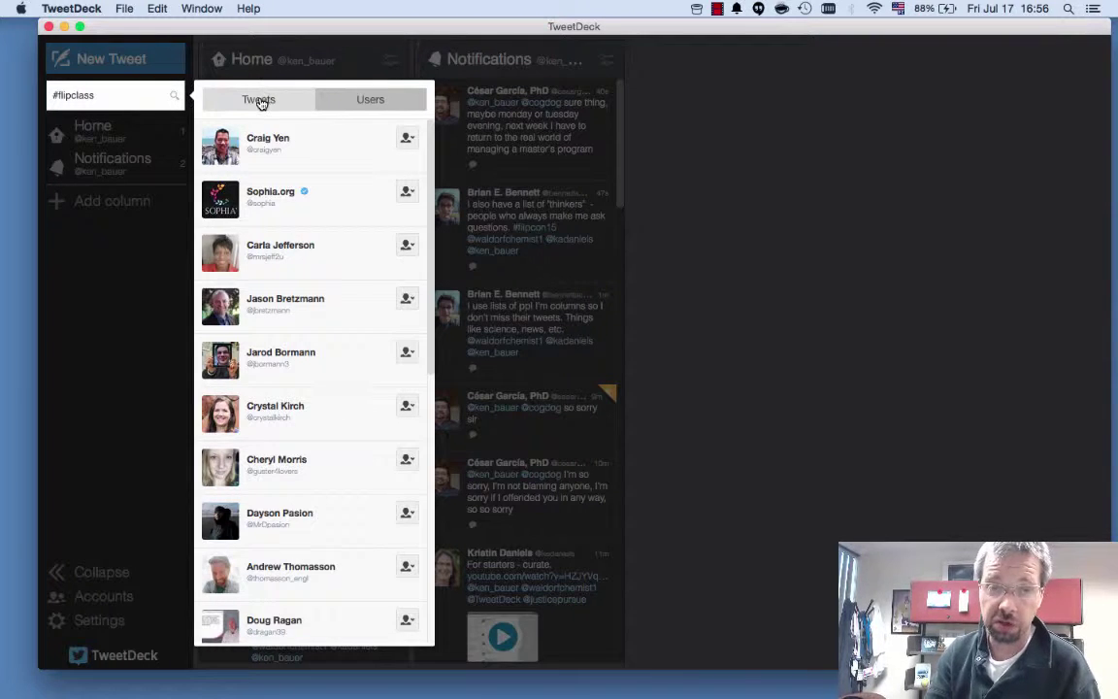
{"action": "left_click", "coordinate": [260, 102]}
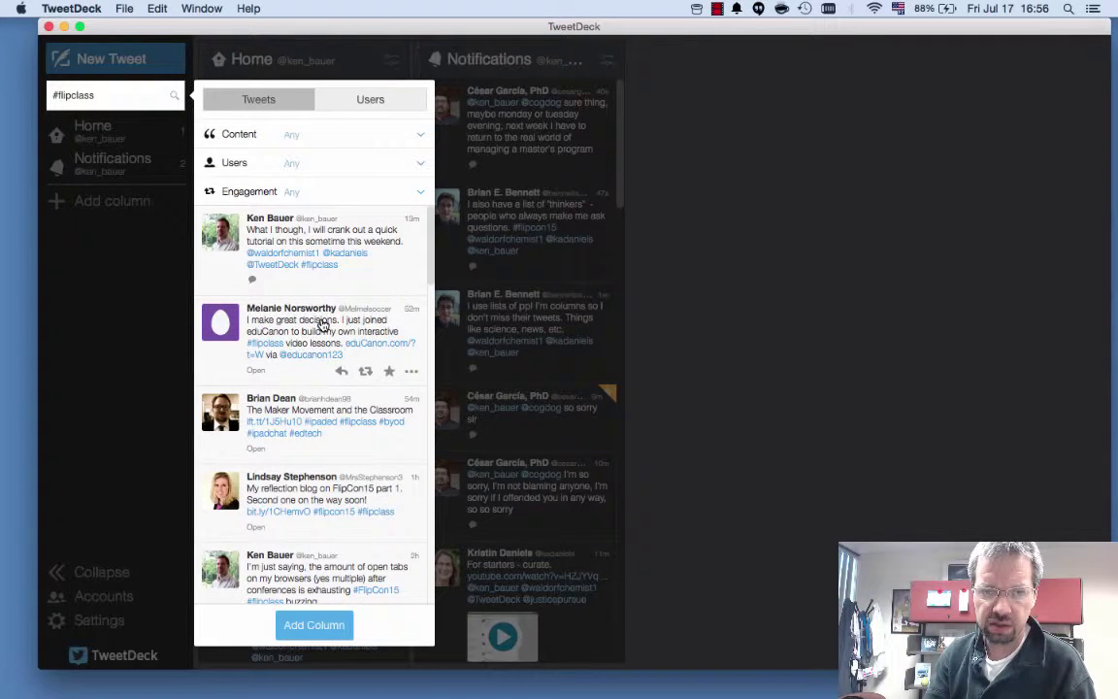
{"action": "left_click", "coordinate": [415, 139]}
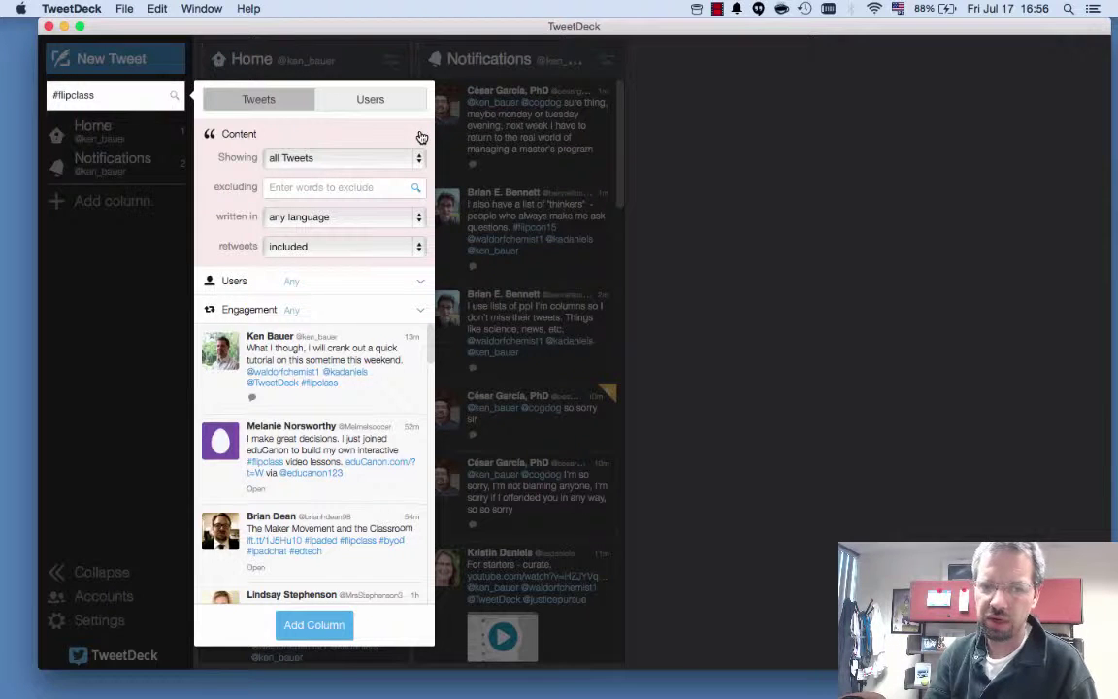
{"action": "left_click", "coordinate": [422, 137]}
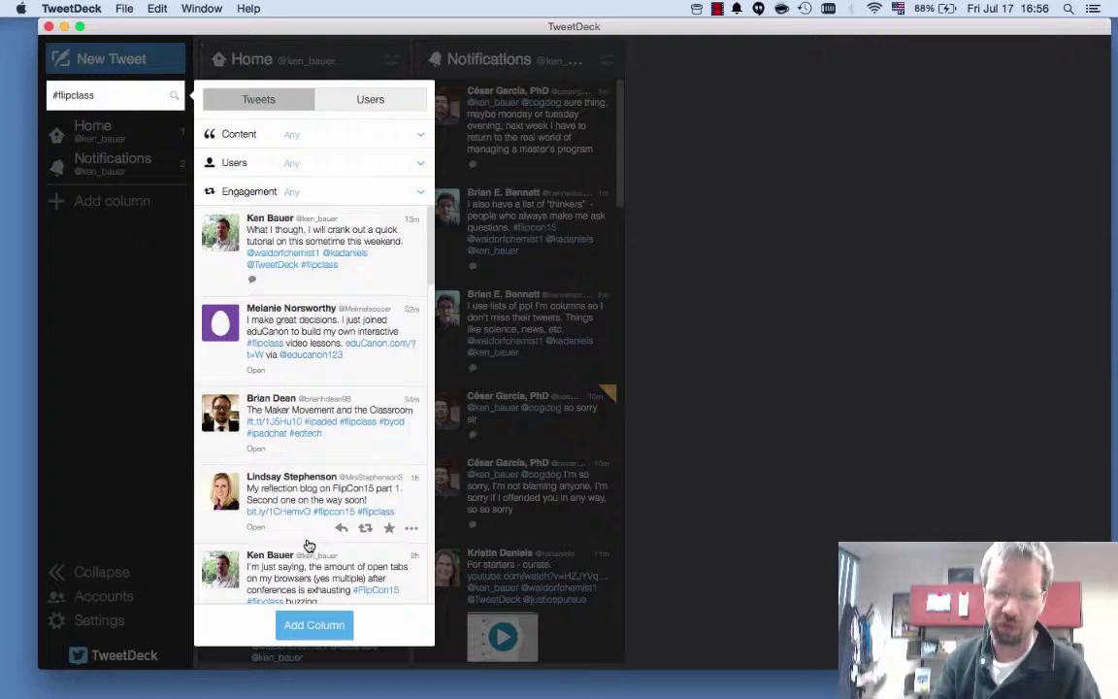
Add the #flipclass search results as a new column and scroll through the tweets
{"action": "left_click", "coordinate": [313, 626]}
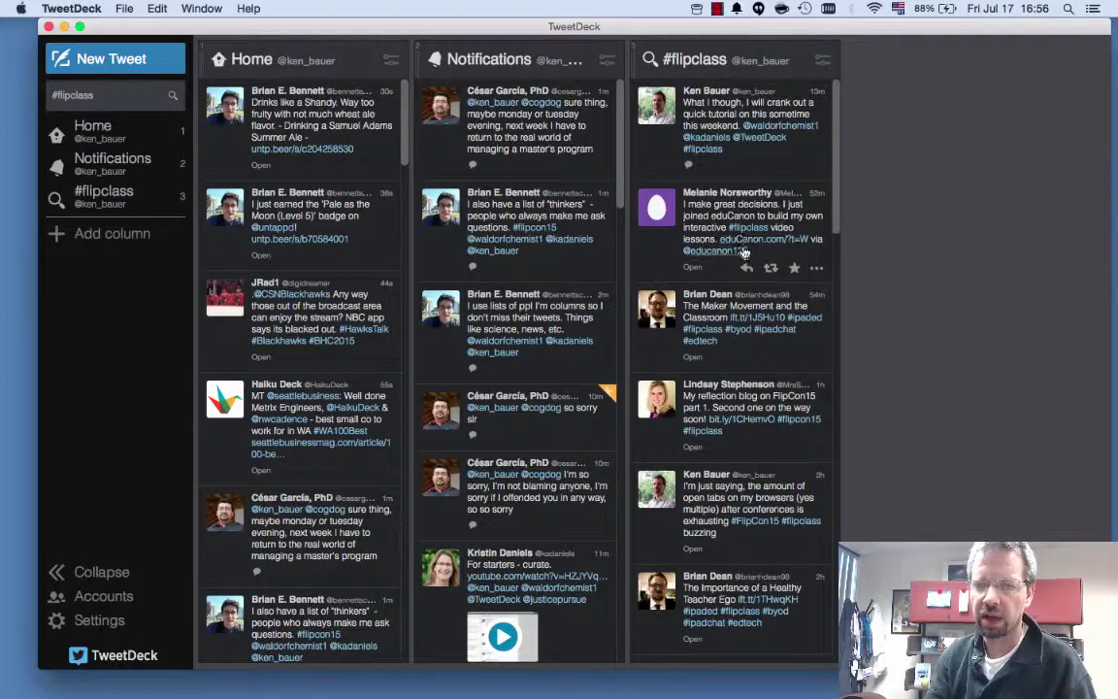
{"action": "scroll", "coordinate": [744, 250], "scroll_direction": "down", "scroll_amount": 2}
{"action": "scroll", "coordinate": [744, 249], "scroll_direction": "up", "scroll_amount": 2}
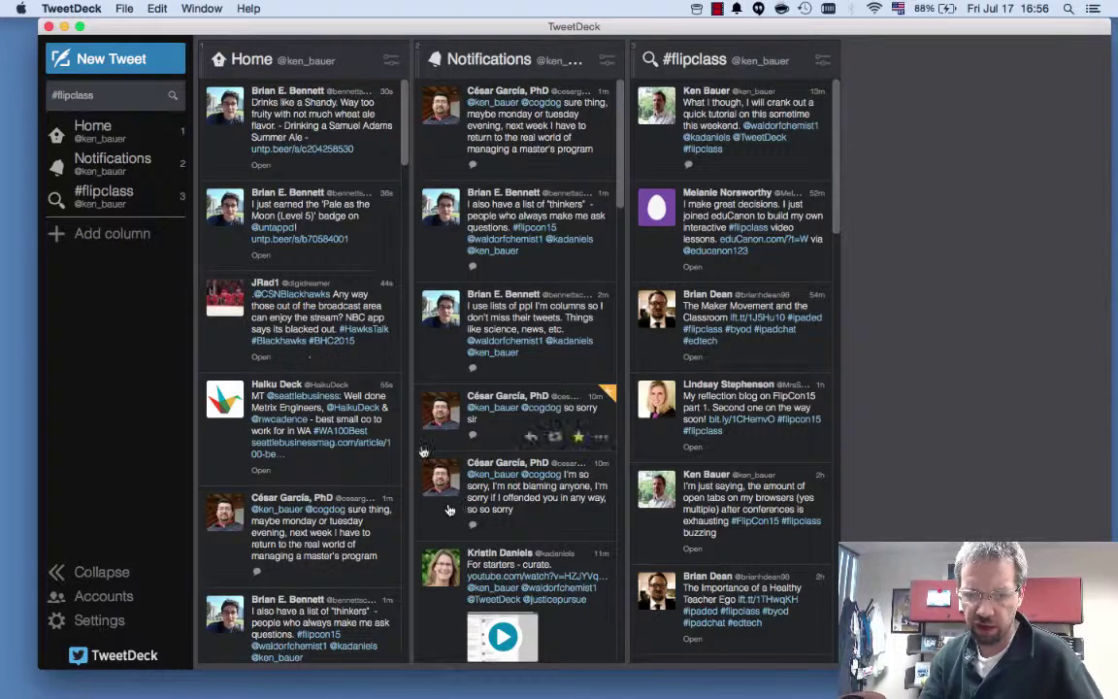
{"action": "scroll", "coordinate": [448, 509], "scroll_direction": "down", "scroll_amount": 5}
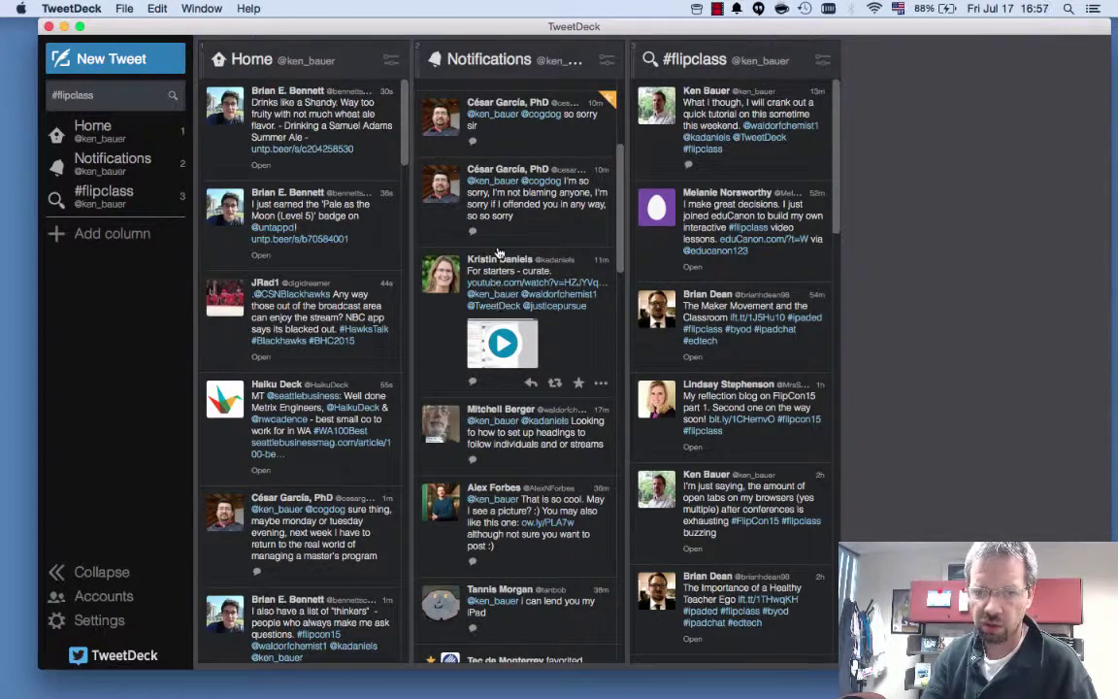
Open a tweet author's profile and glance at, then dismiss, its user actions list
{"action": "left_click", "coordinate": [498, 258]}
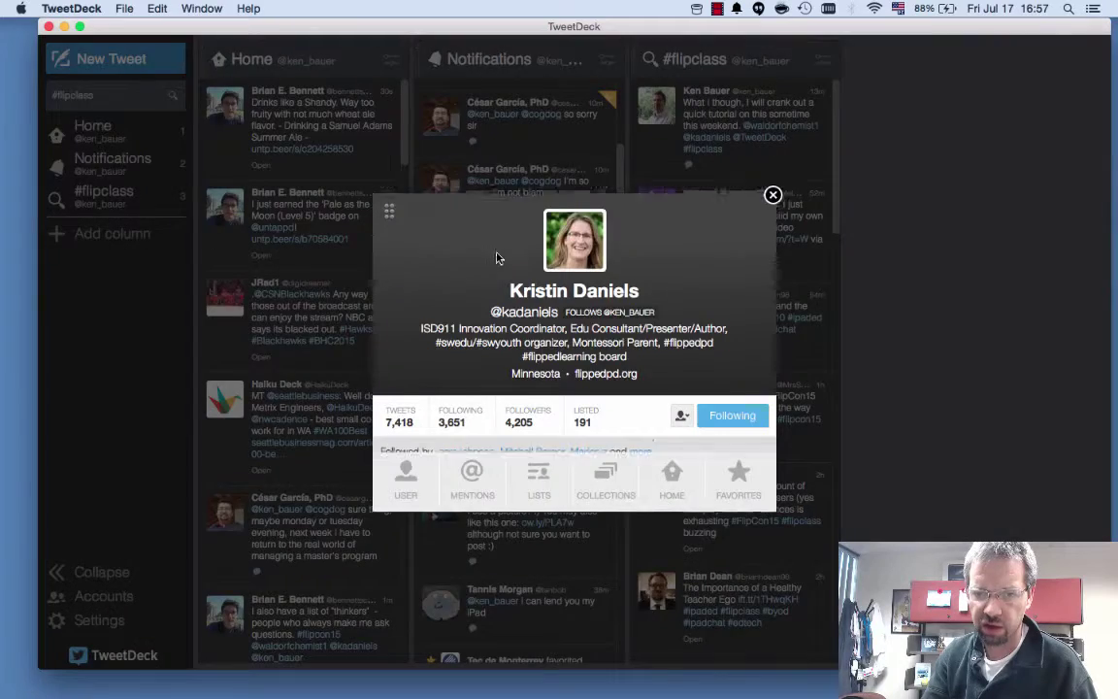
{"action": "left_click", "coordinate": [680, 412]}
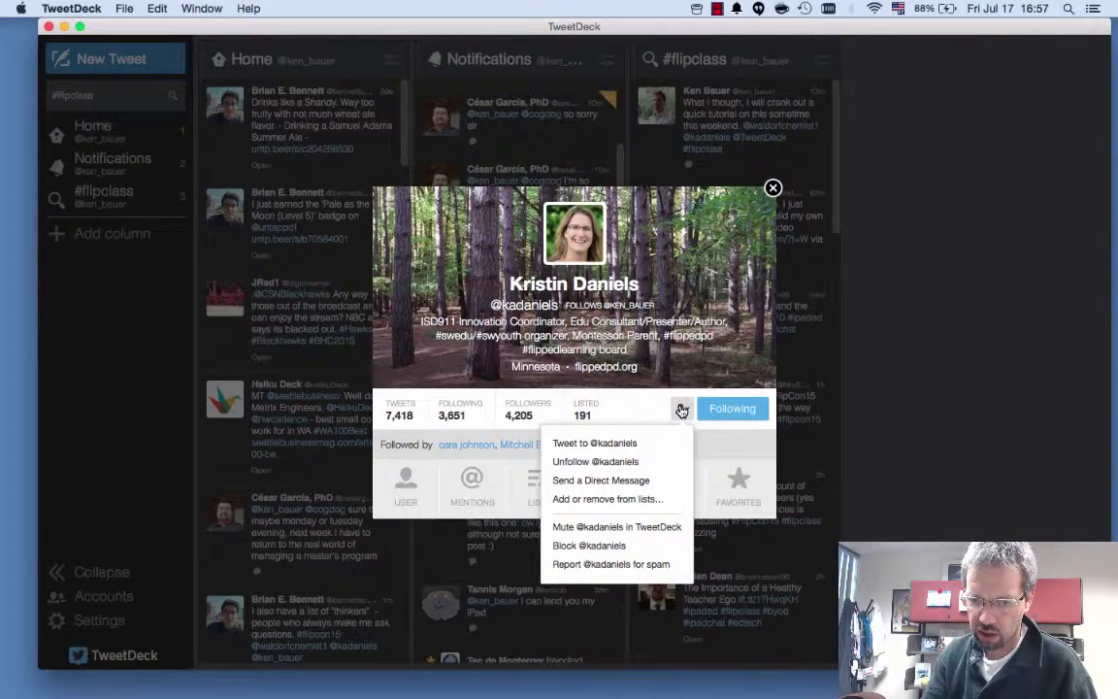
{"action": "left_click", "coordinate": [681, 412]}
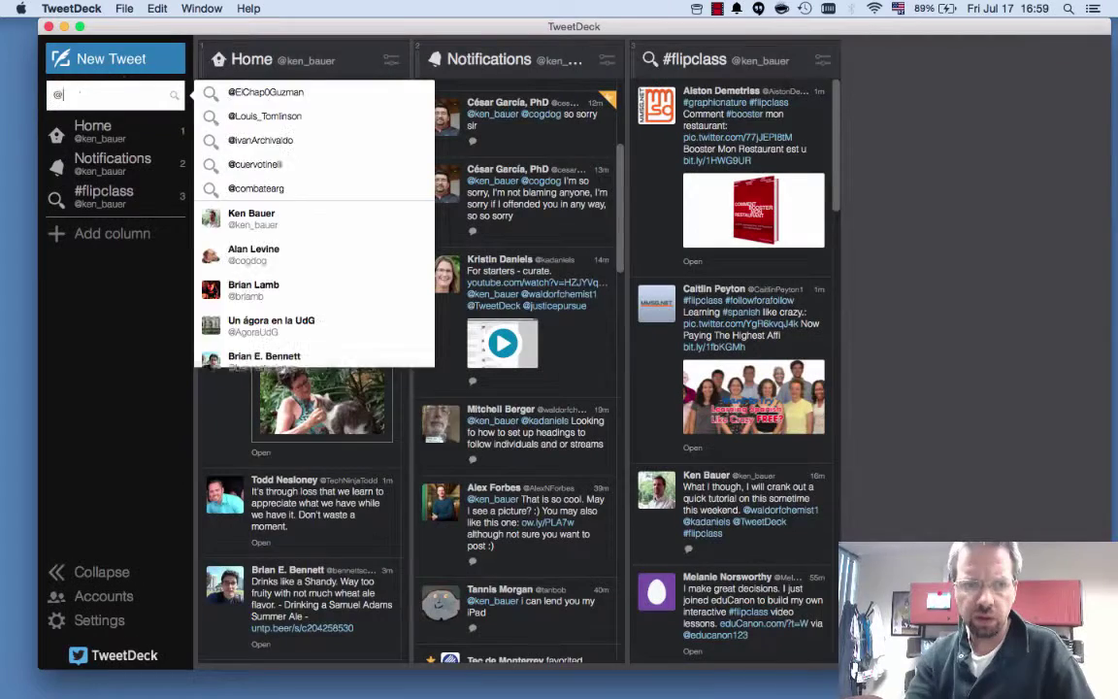
Search the coordinator's handle and open the matching user's profile card
{"action": "type", "text": "am"}
{"action": "key", "text": "BackSpace"}
{"action": "key", "text": "BackSpace"}
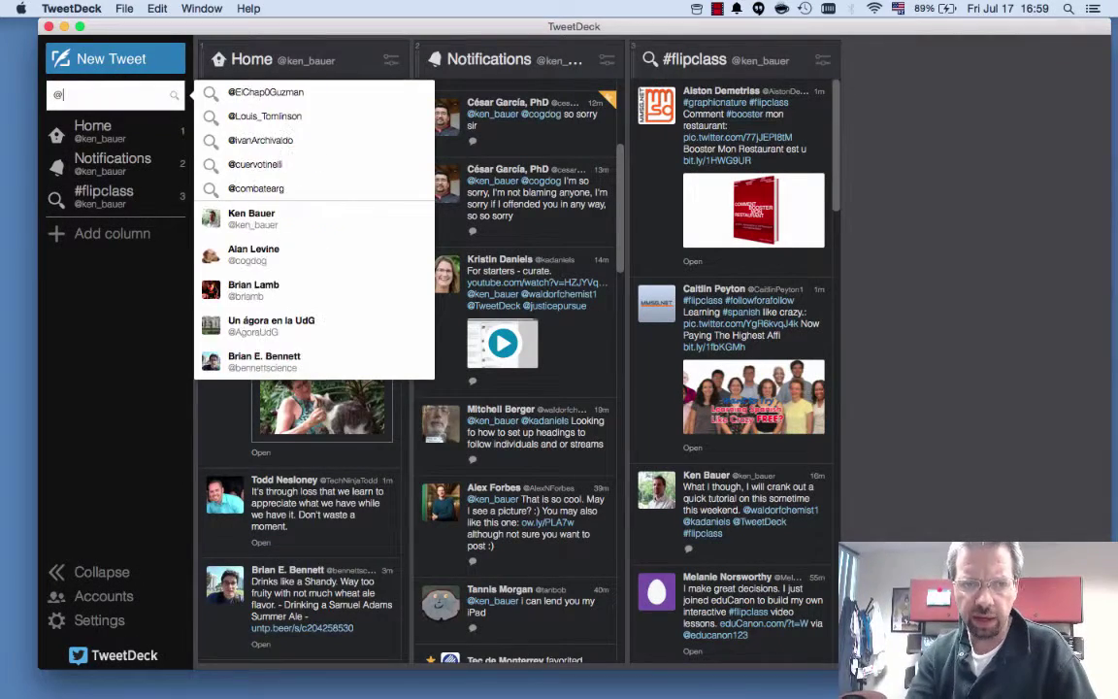
{"action": "type", "text": "kadan"}
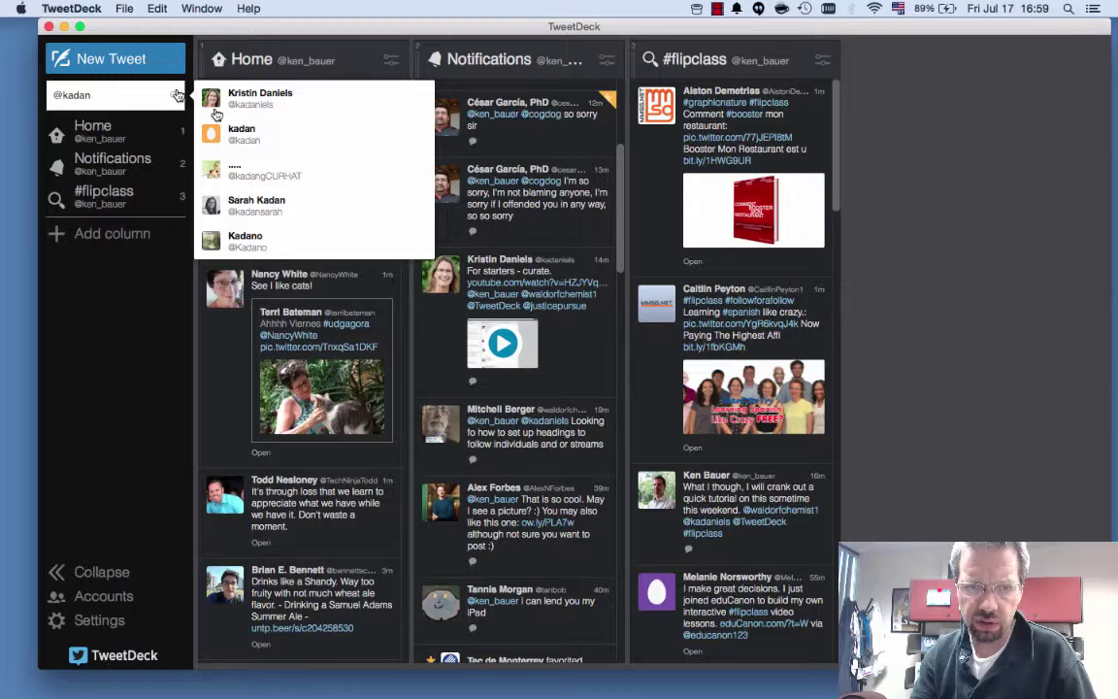
{"action": "left_click", "coordinate": [238, 104]}
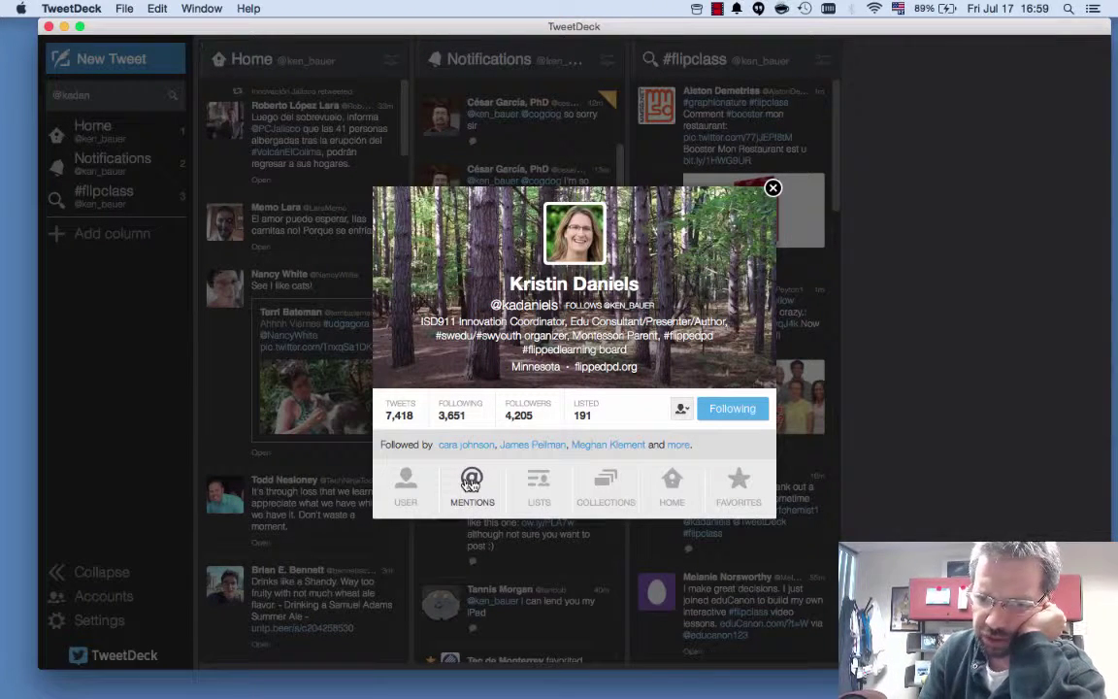
Add a column of tweets mentioning this user from their profile, then close the dialog
{"action": "left_click", "coordinate": [473, 486]}
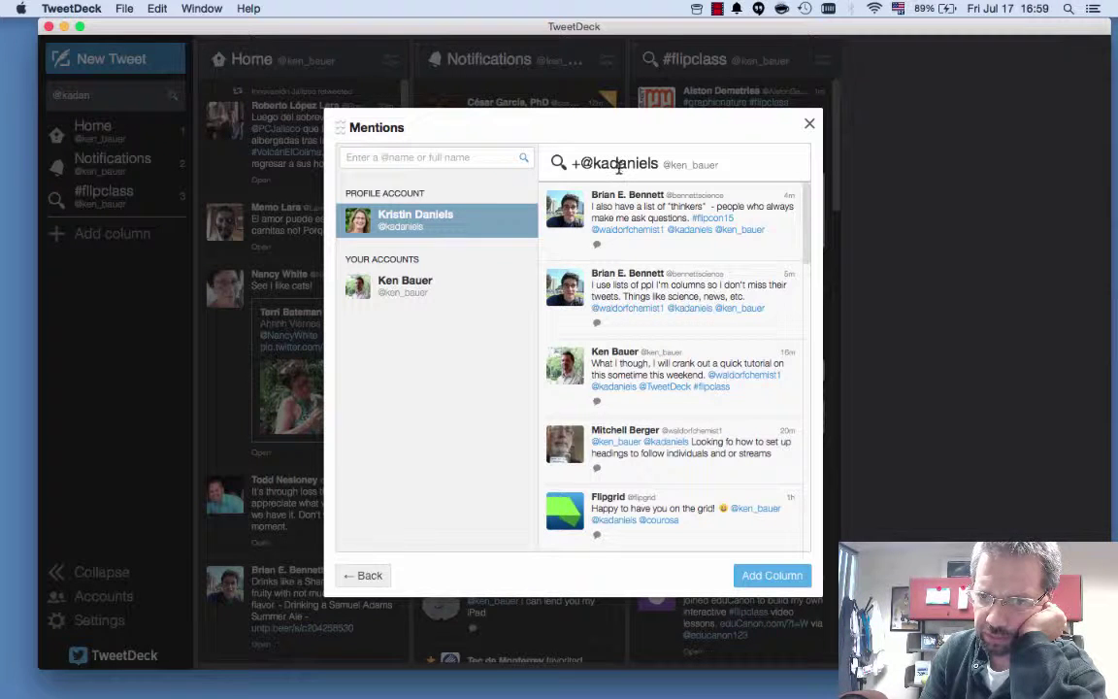
{"action": "left_click", "coordinate": [764, 578]}
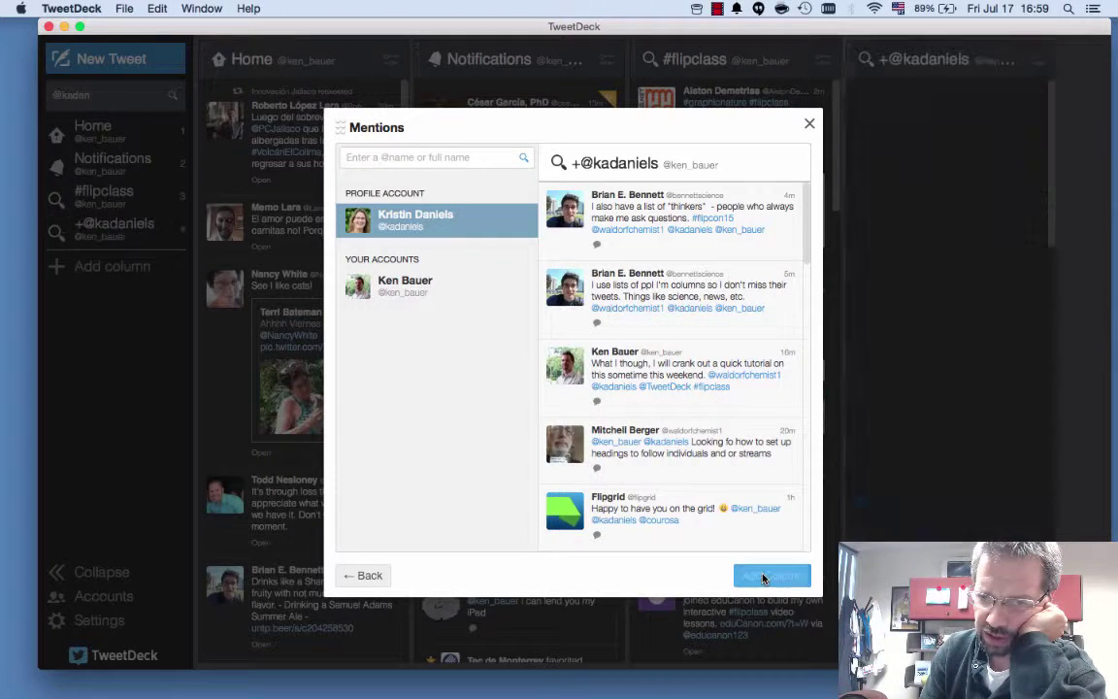
{"action": "left_click", "coordinate": [808, 128]}
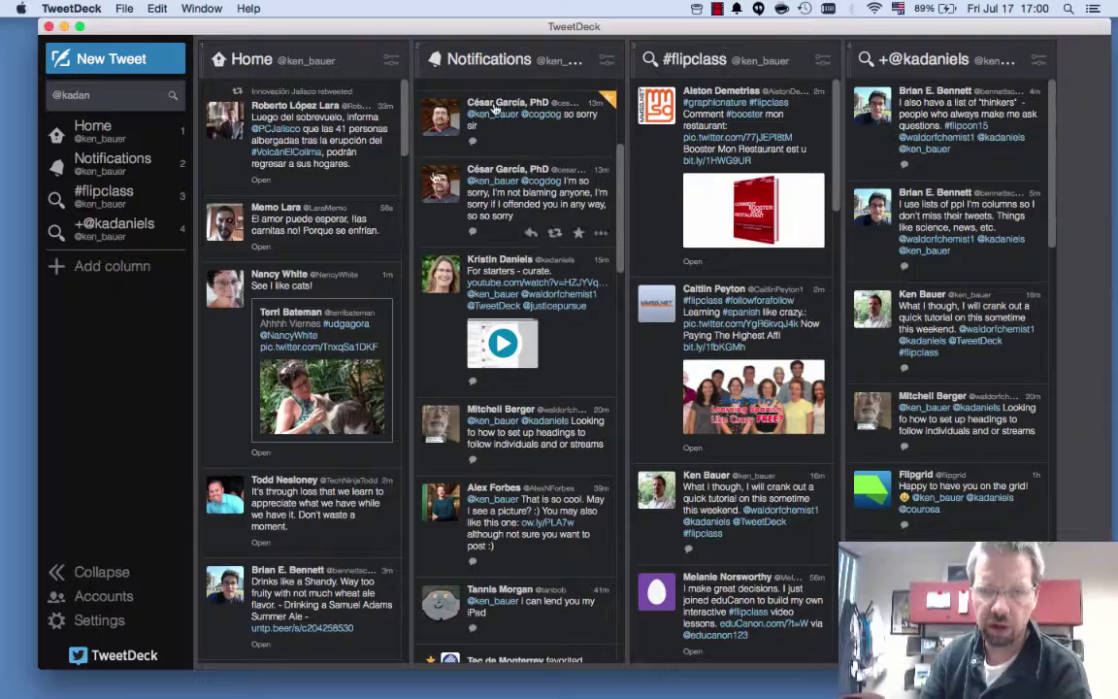
Collapse the sidebar to icons, close the profile popup, and view then close the connected accounts panel
{"action": "left_click", "coordinate": [117, 576]}
{"action": "left_click", "coordinate": [117, 576]}
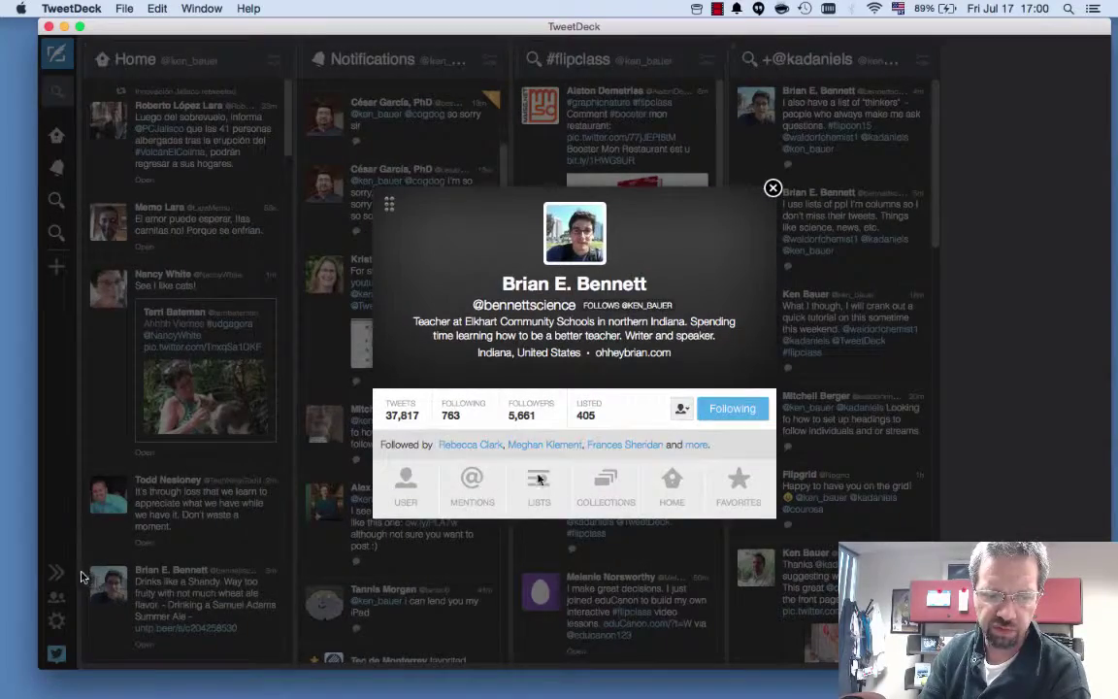
{"action": "left_click", "coordinate": [100, 604]}
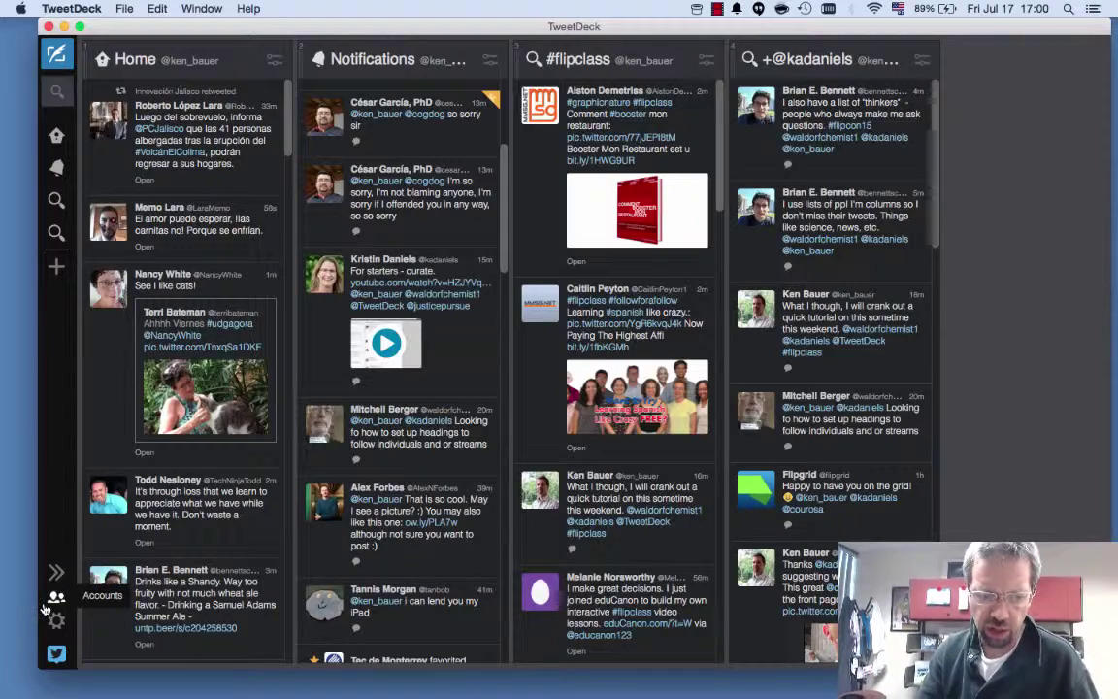
{"action": "left_click", "coordinate": [55, 597]}
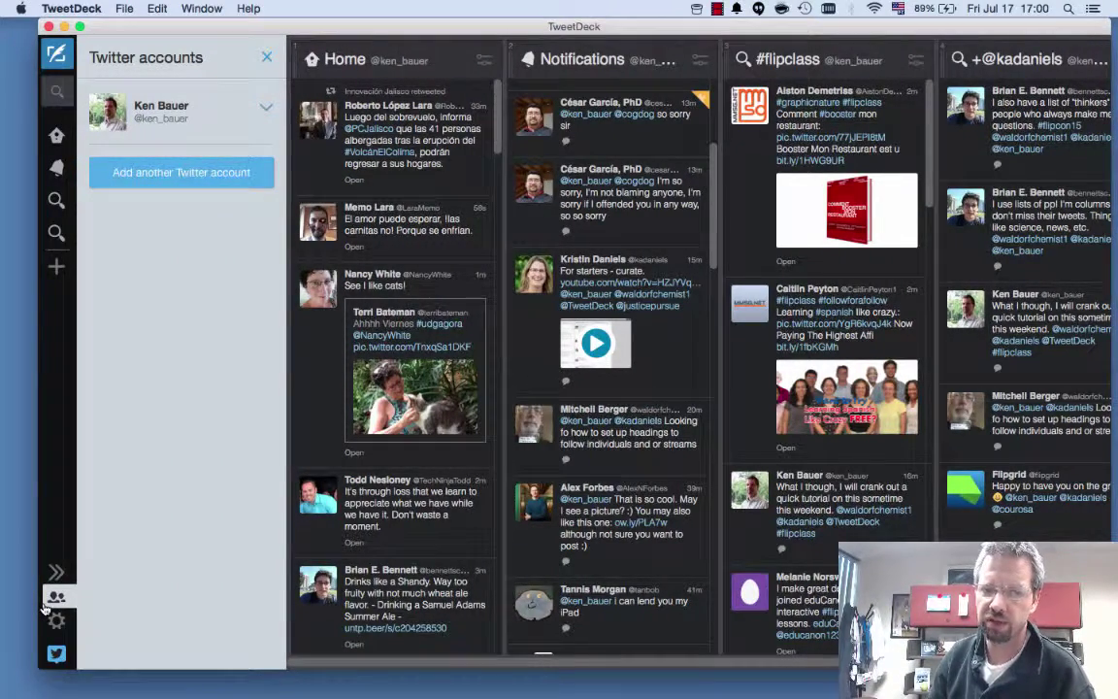
{"action": "left_click", "coordinate": [267, 56]}
{"action": "left_click", "coordinate": [718, 9]}
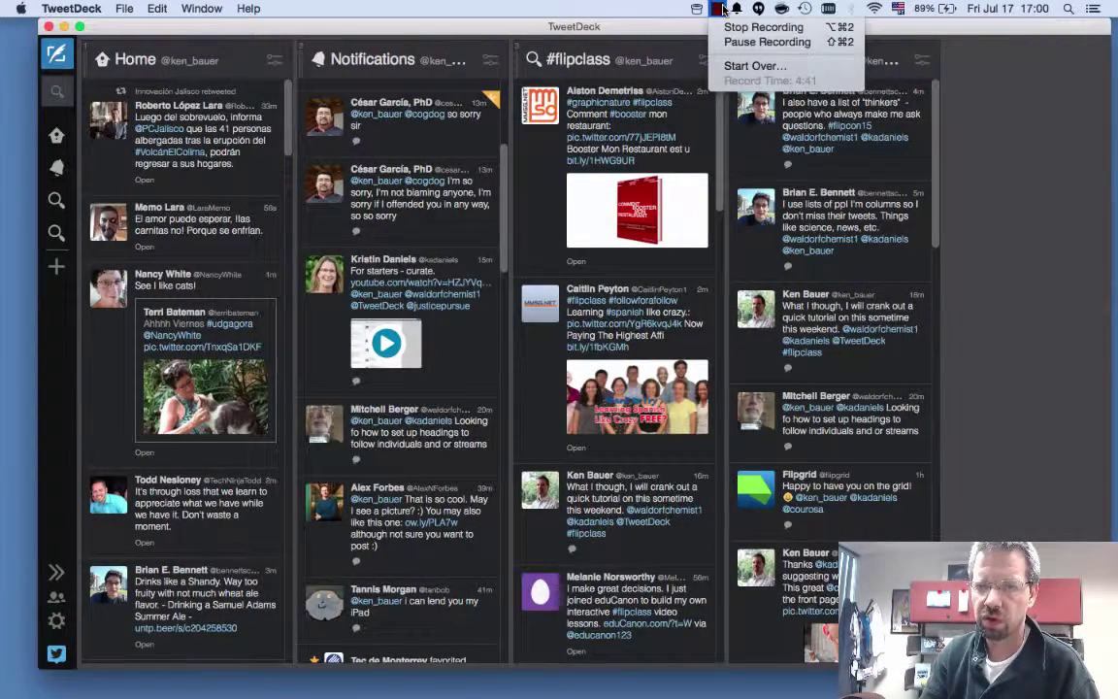